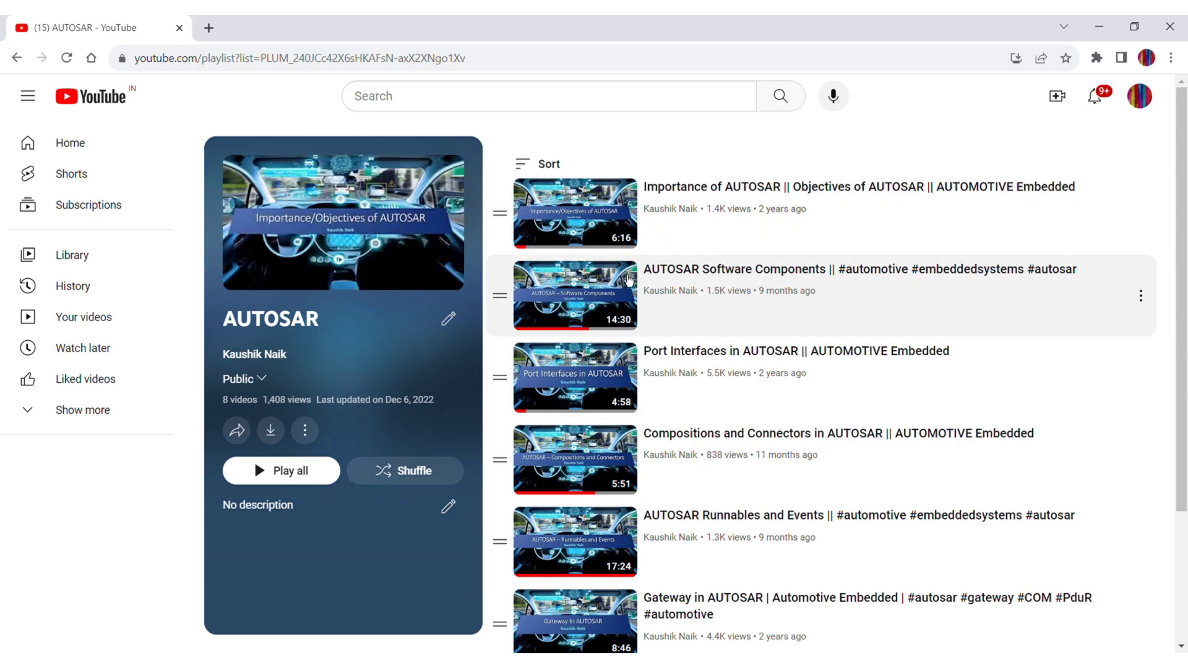
scroll(630, 283, down, 2)
scroll(630, 289, down, 1)
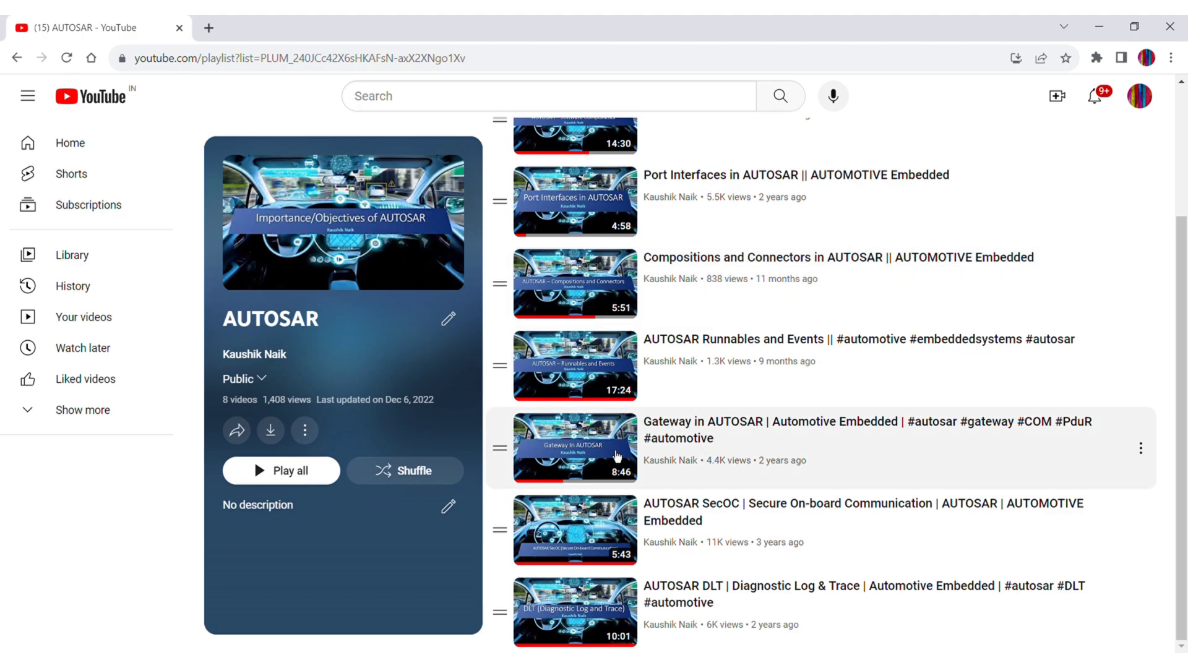